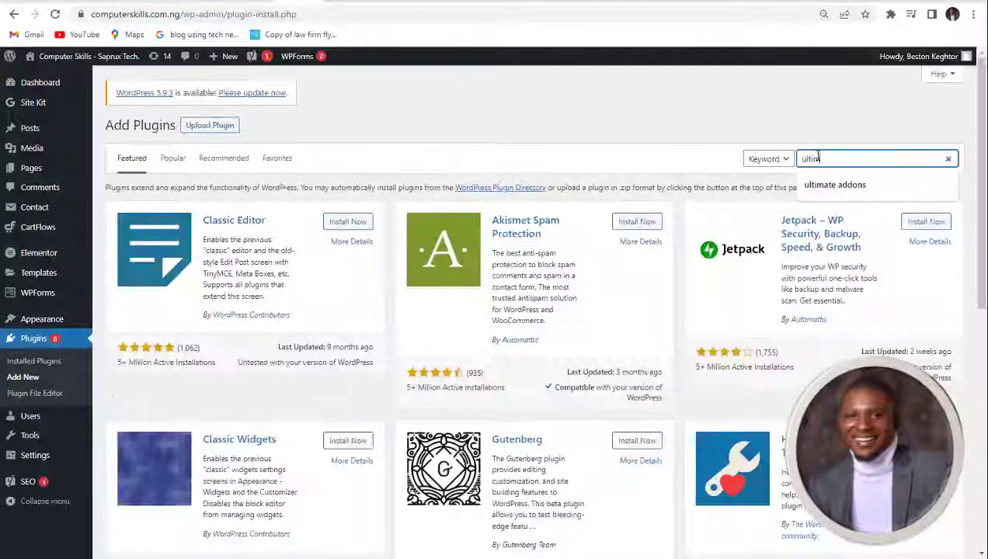
Search the plugin directory for "ultimate member" and try to install the Ultimate Member user profile and membership plugin
text(e member)
click(345, 224)
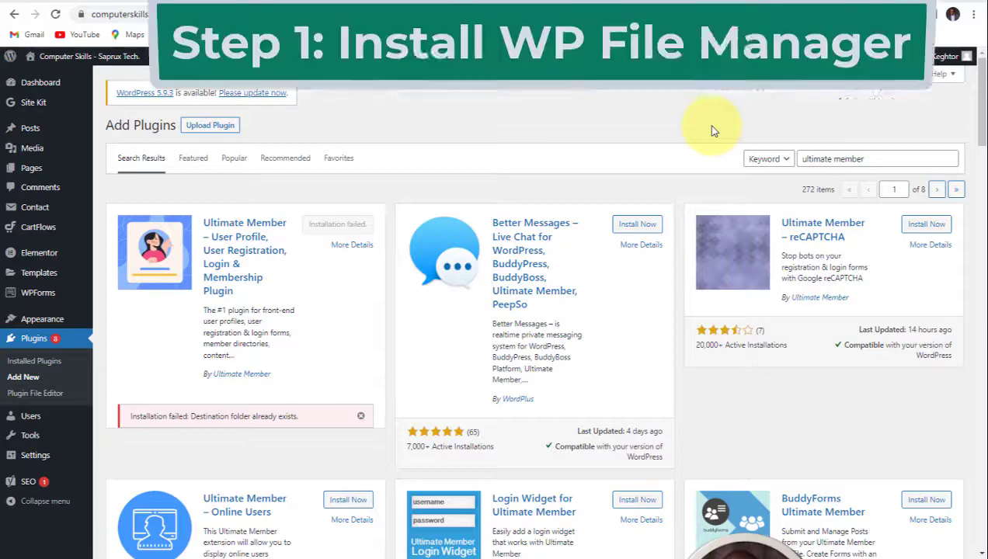
Search the plugin directory for "wp file manager", and install and activate the File Manager plugin by mndpsingh287
click(881, 160)
drag(881, 160, 737, 162)
text(wp file ma)
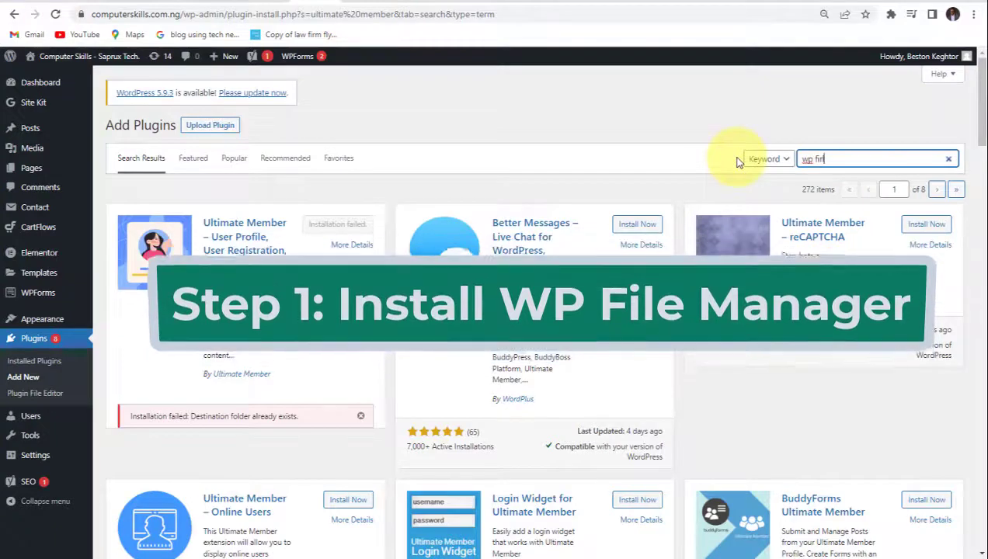
text(nager)
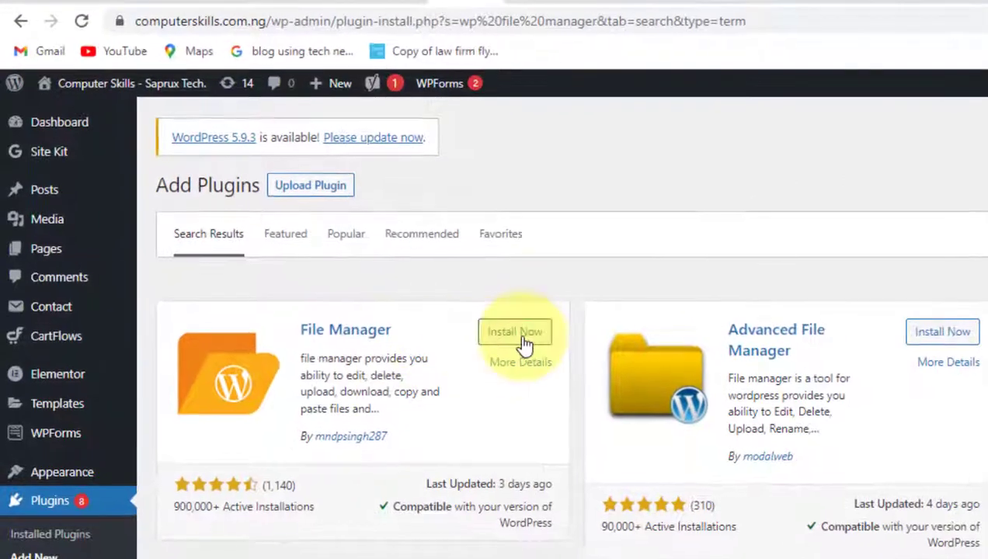
click(358, 227)
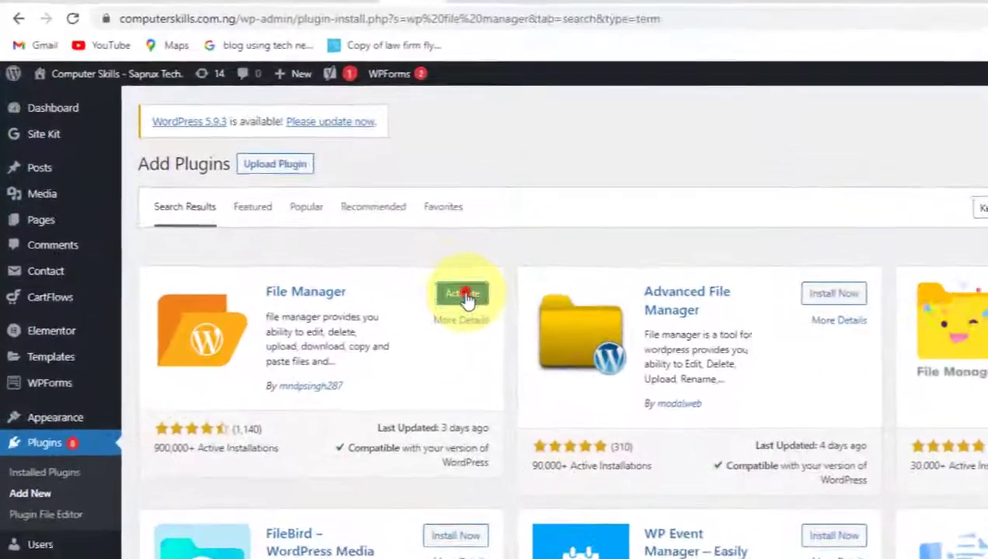
click(377, 243)
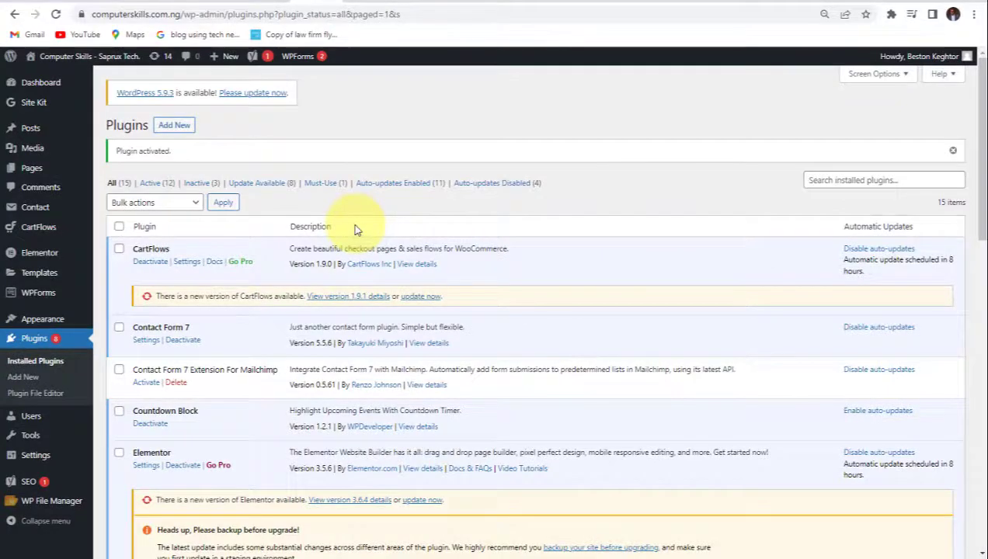
Open WP File Manager from the WordPress dashboard and decline its welcome subscription offer
scroll(31, 501, down, 4)
mouse_move(41, 509)
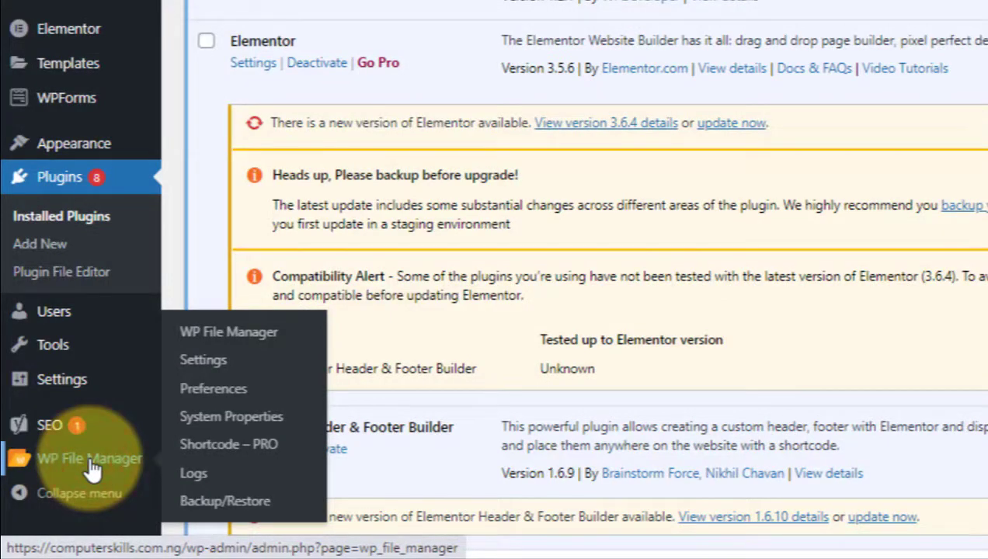
click(89, 463)
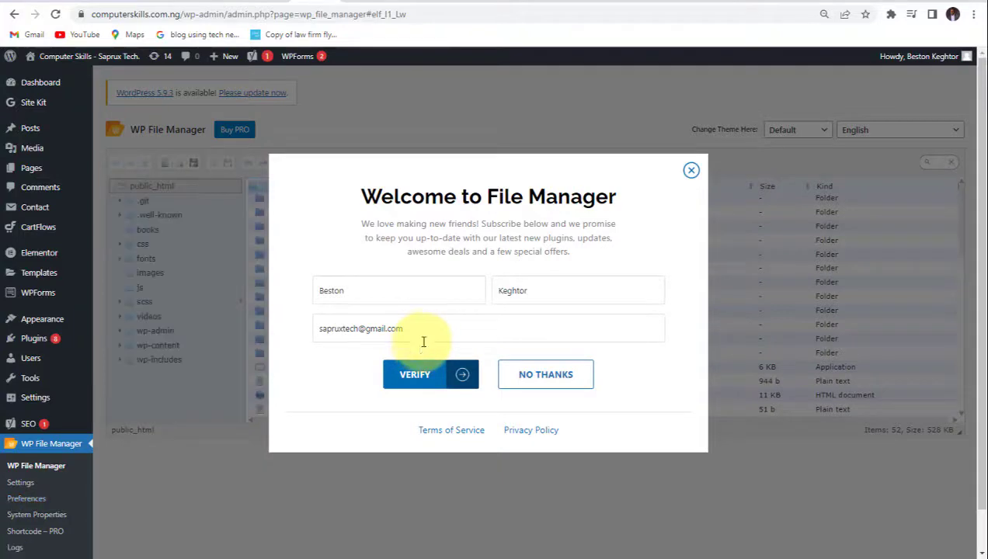
click(547, 377)
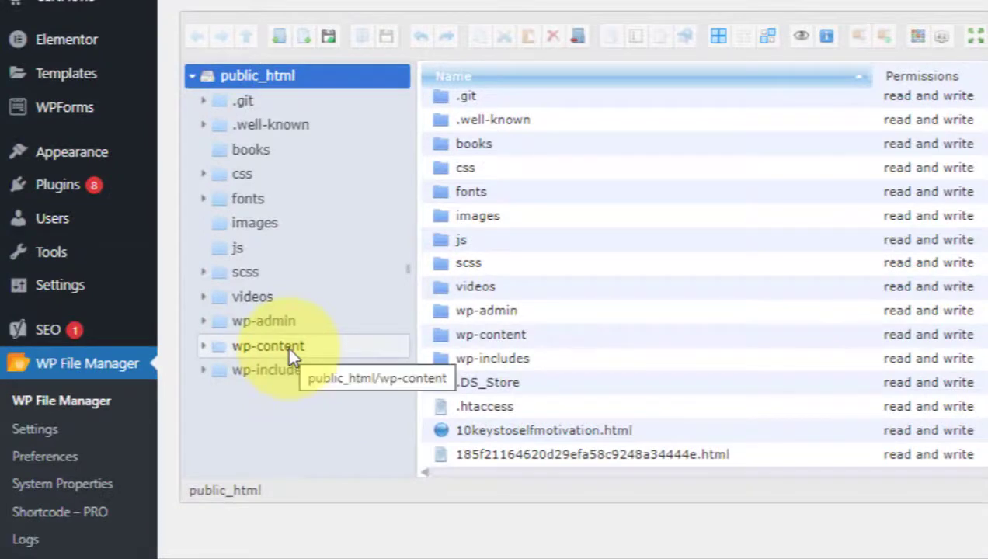
Open the plugins folder inside wp-content in the site's public_html directory
click(287, 347)
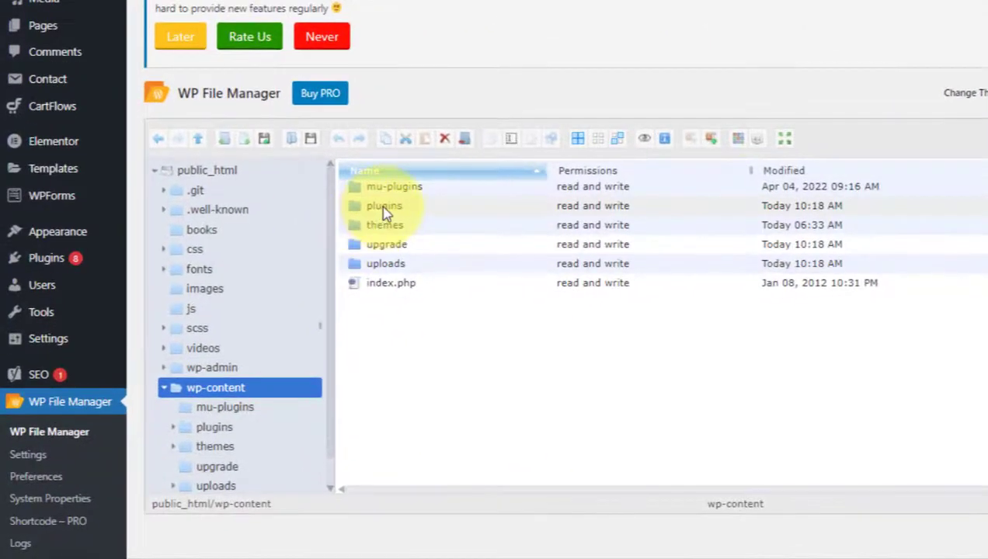
click(384, 207)
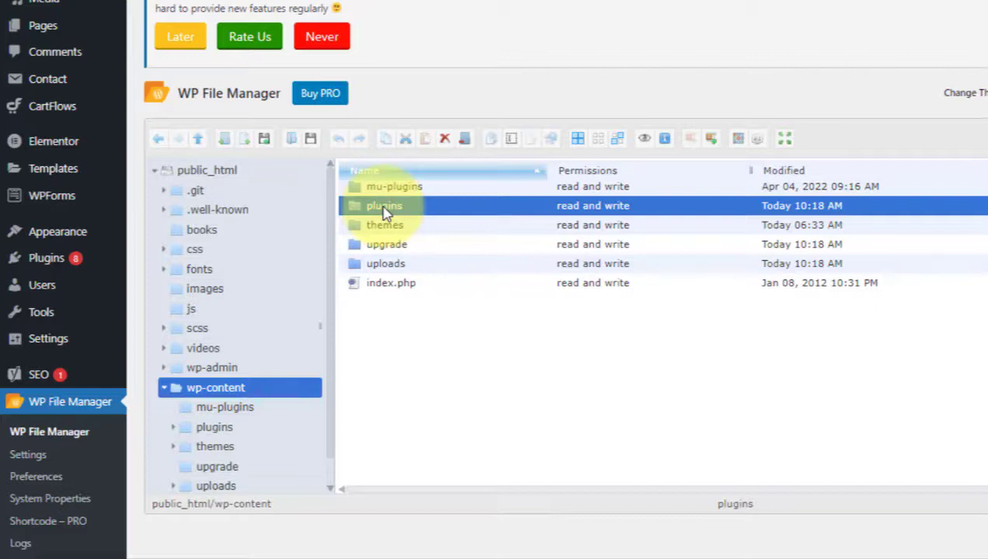
right_click(384, 210)
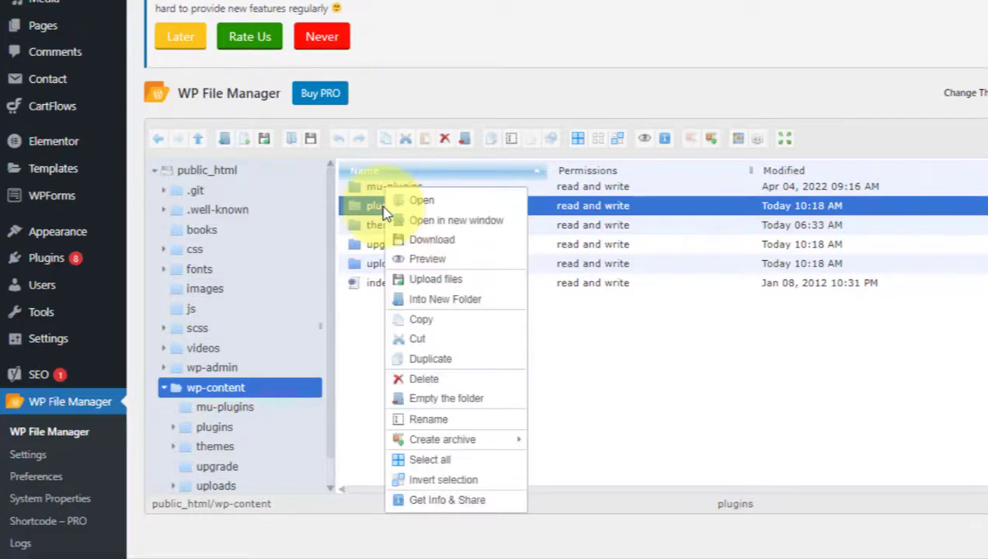
click(425, 205)
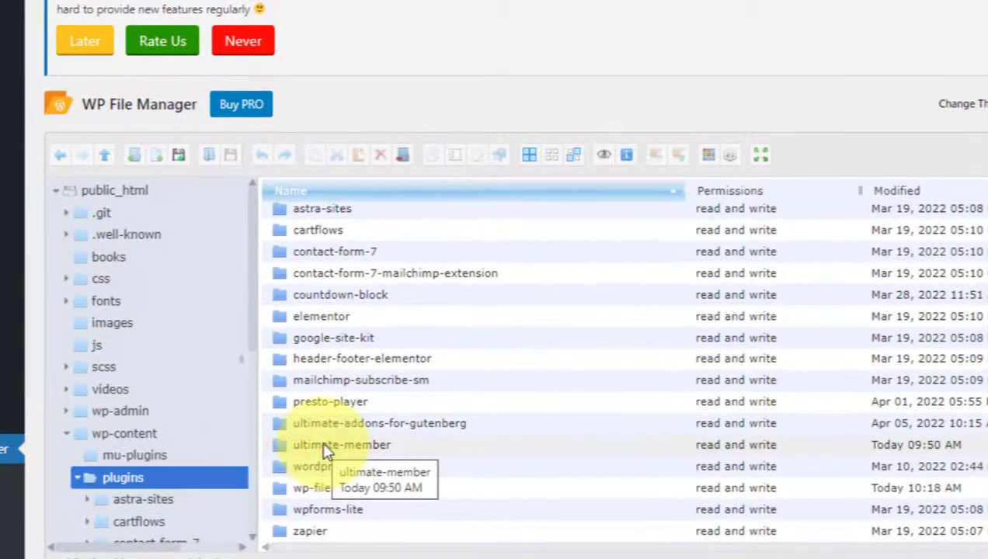
Inspect the contents of the ultimate-member folder and return to the plugins folder
click(394, 402)
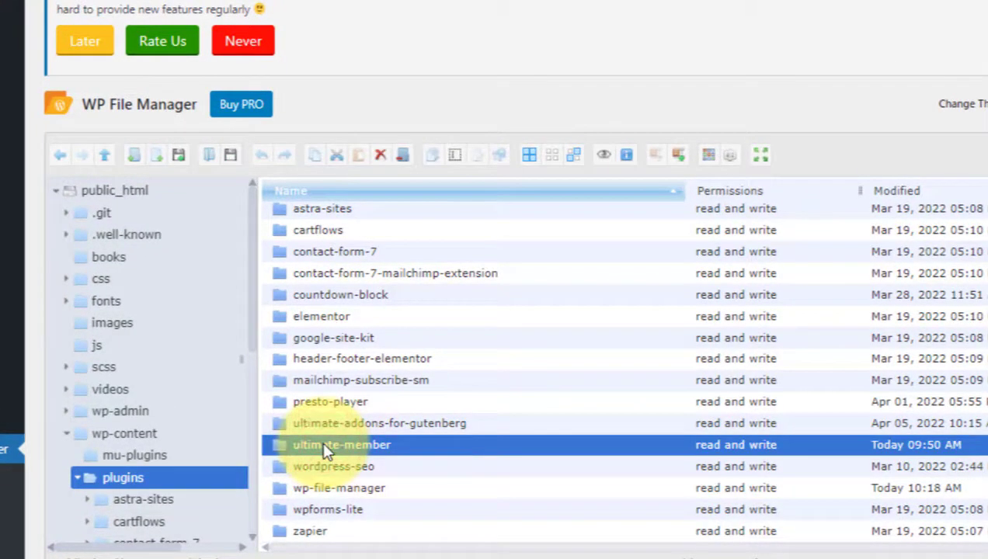
right_click(326, 452)
click(357, 227)
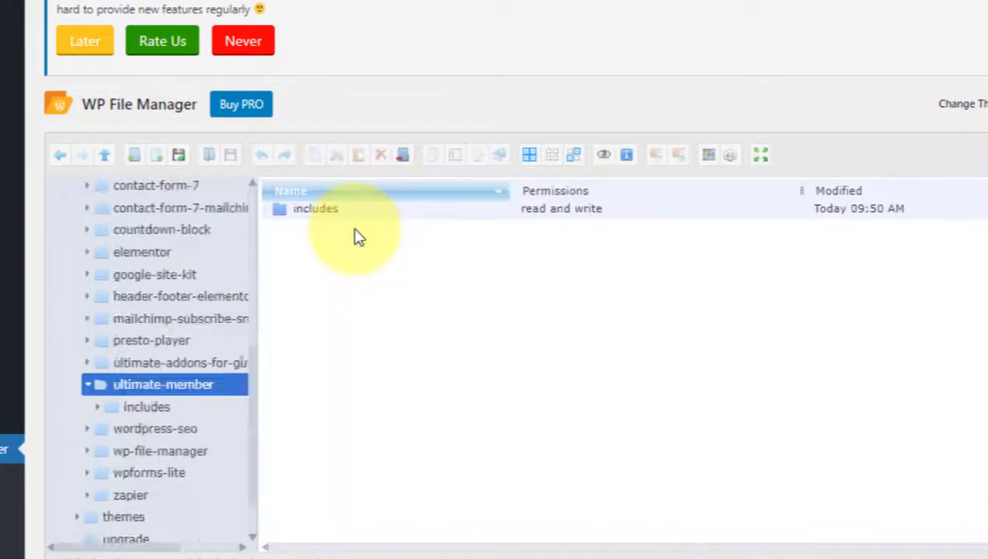
click(354, 211)
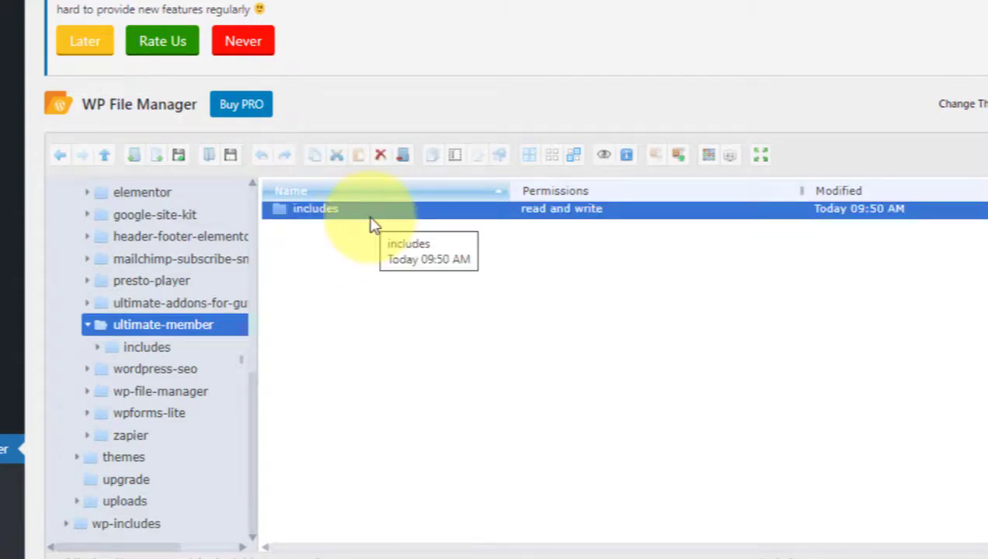
click(60, 156)
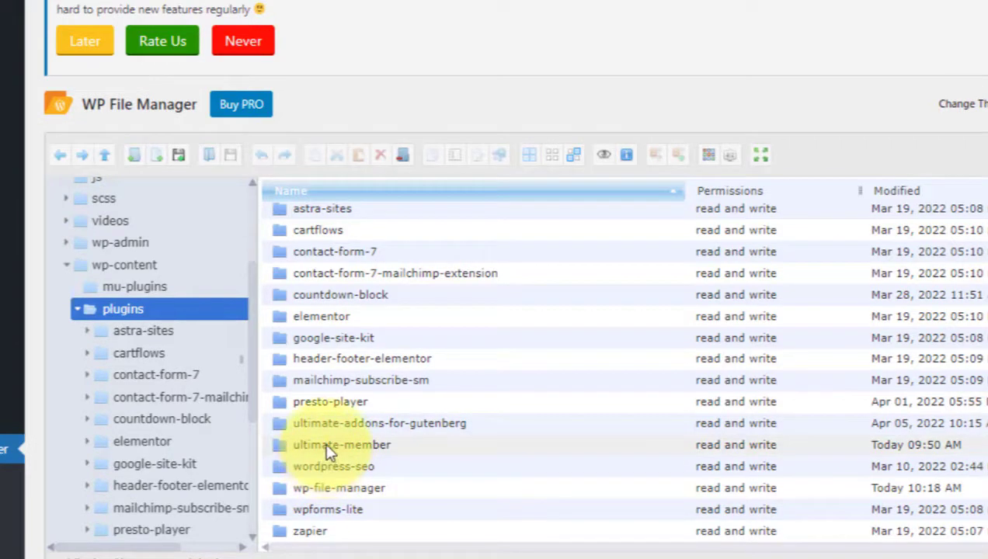
Permanently delete the ultimate-member folder from the plugins directory
click(328, 451)
right_click(328, 452)
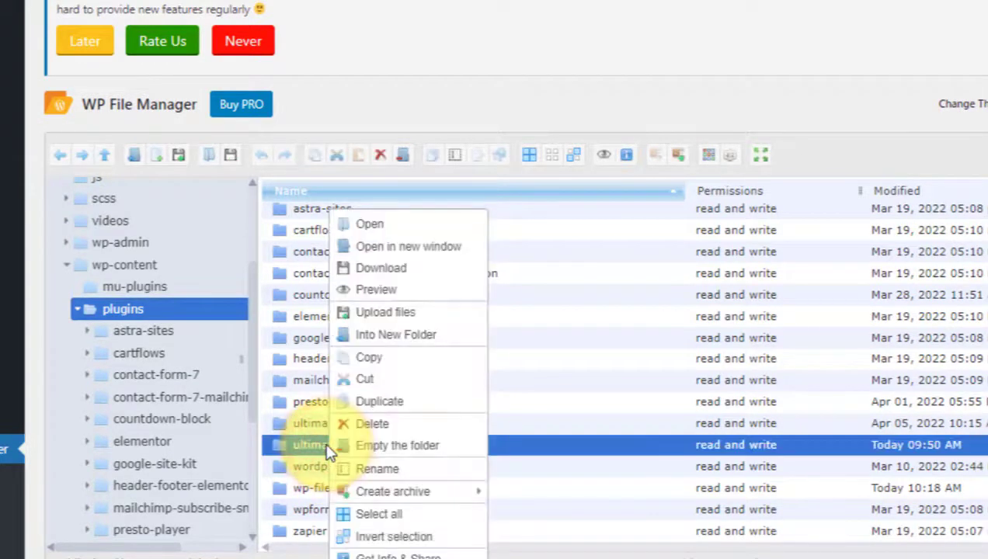
click(367, 425)
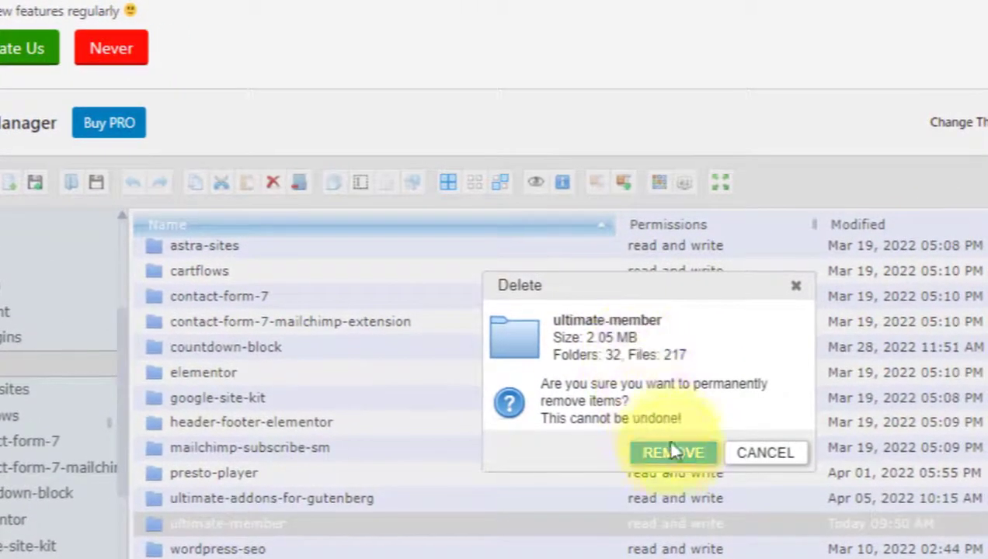
click(673, 462)
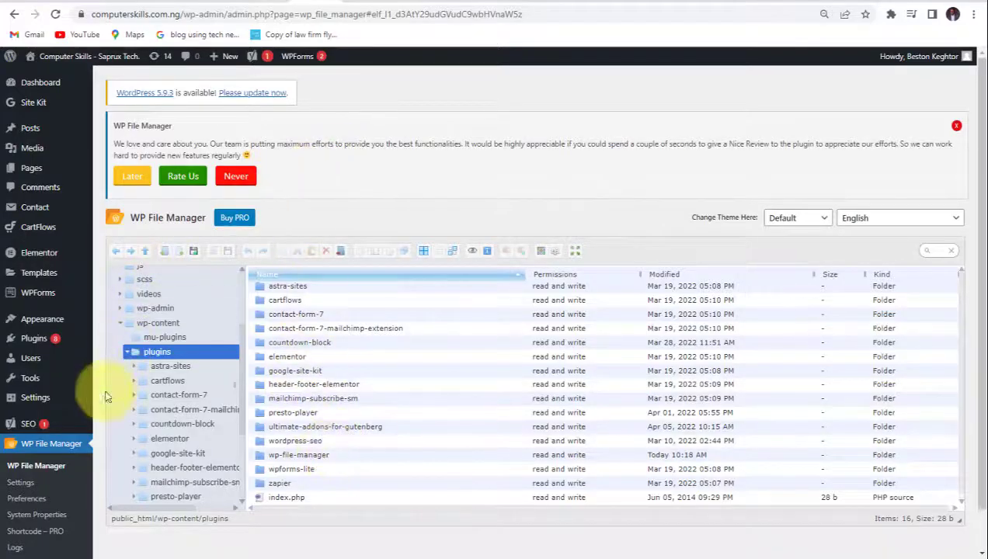
Search for "ultimate member" among new plugins, and install and activate the Ultimate Member user profile and membership plugin
mouse_move(43, 342)
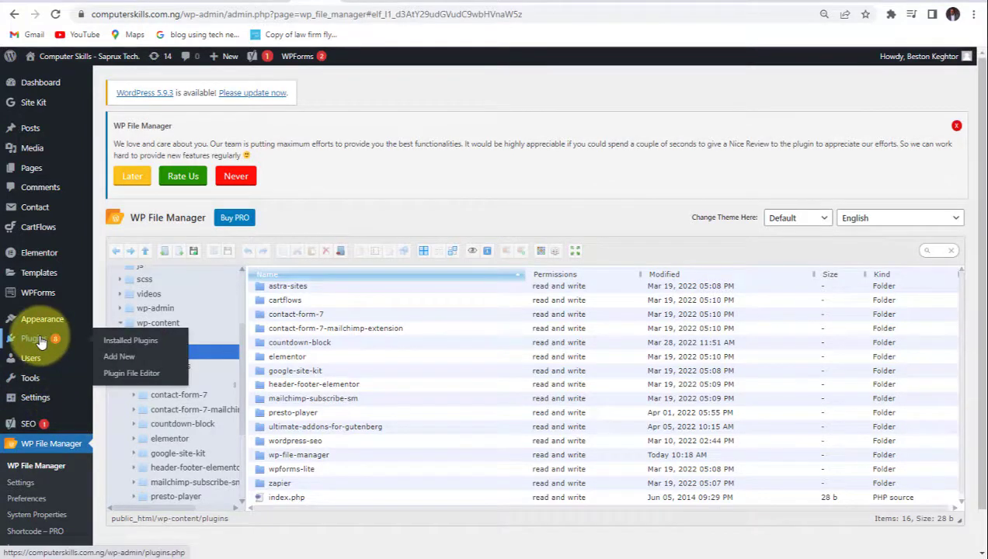
click(41, 342)
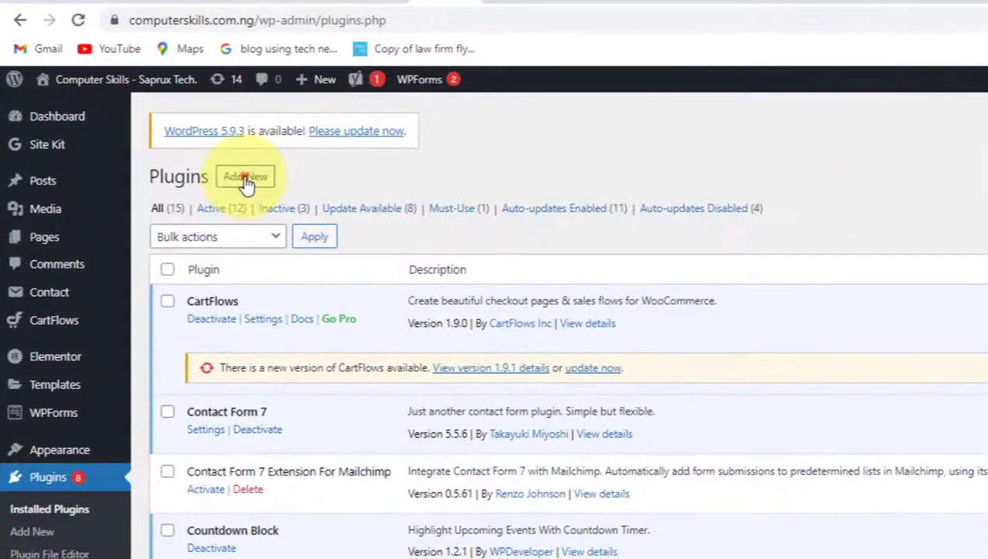
click(227, 165)
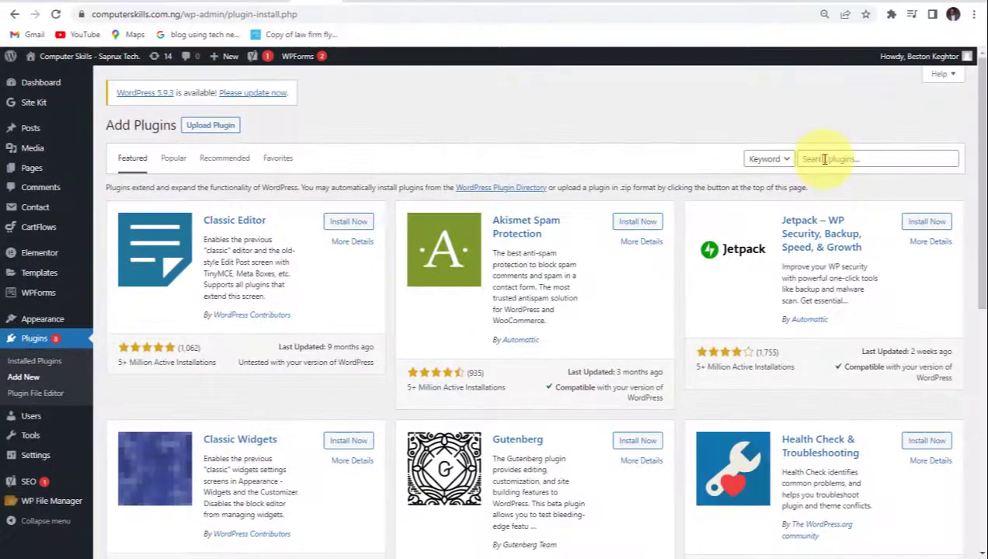
click(824, 159)
text(ultimate)
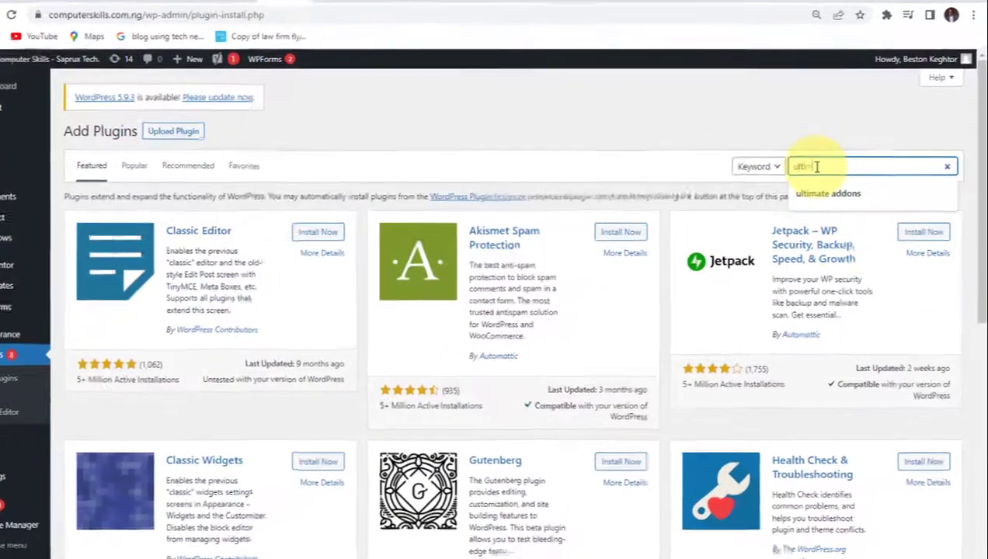
text( member)
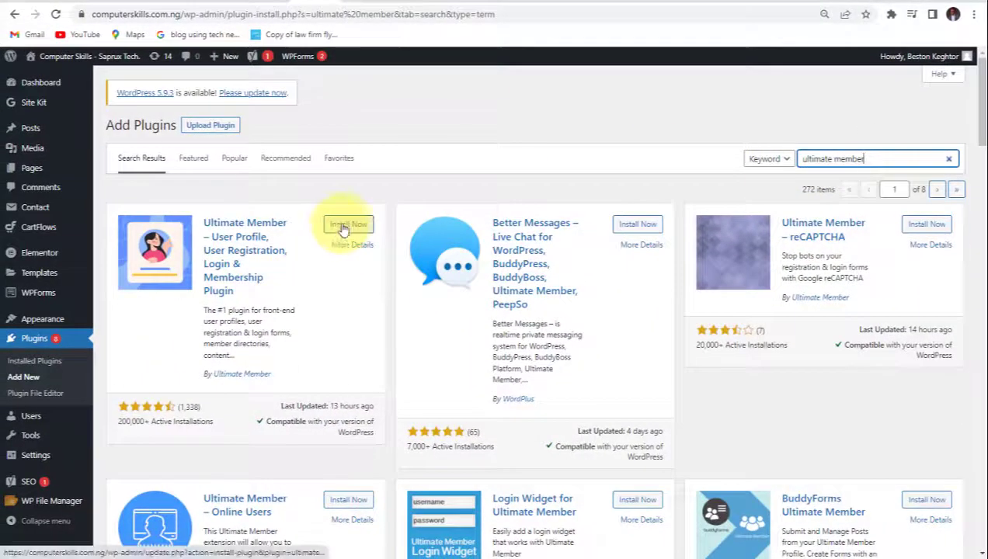
click(344, 227)
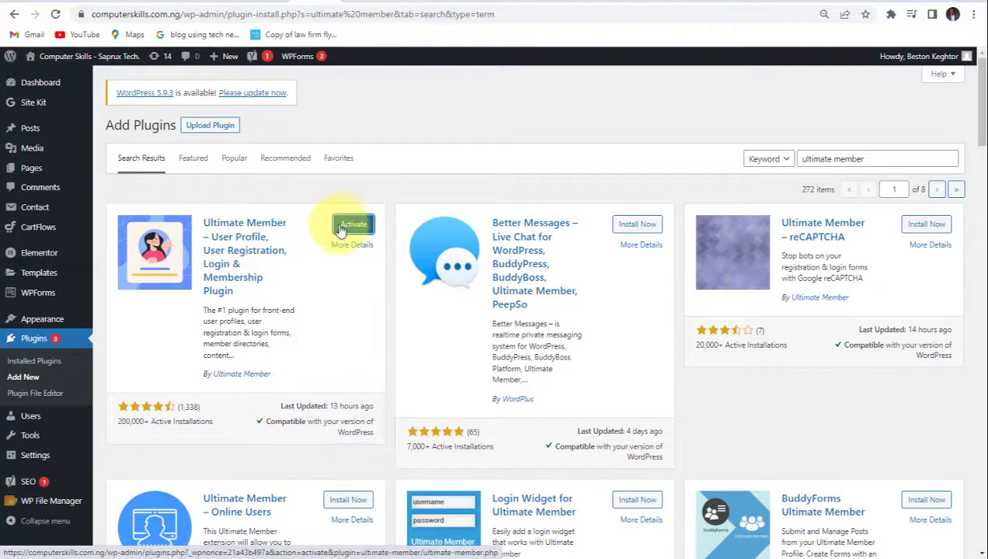
click(351, 226)
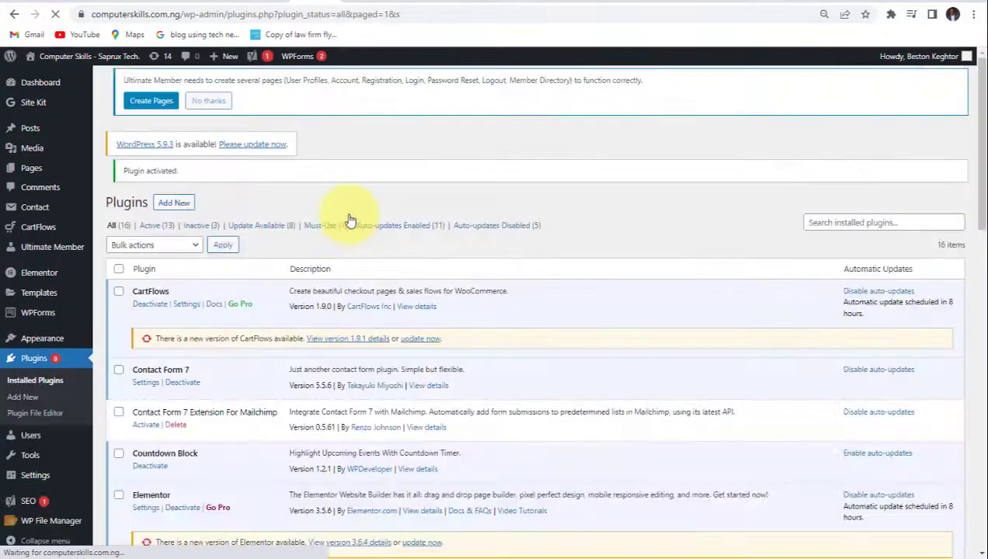
Look through the installed plugins list for the Ultimate Member entry
scroll(194, 337, down, 10)
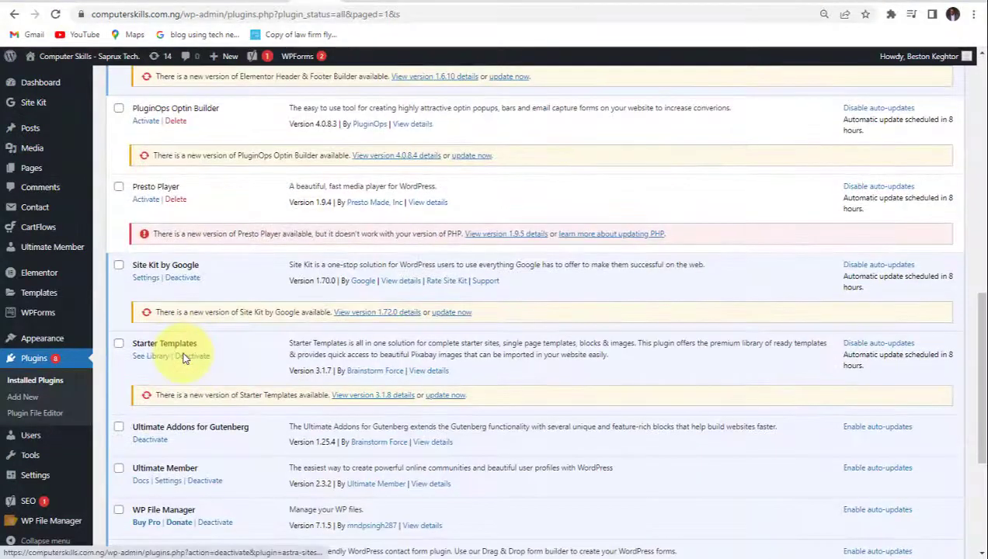
scroll(184, 358, down, 2)
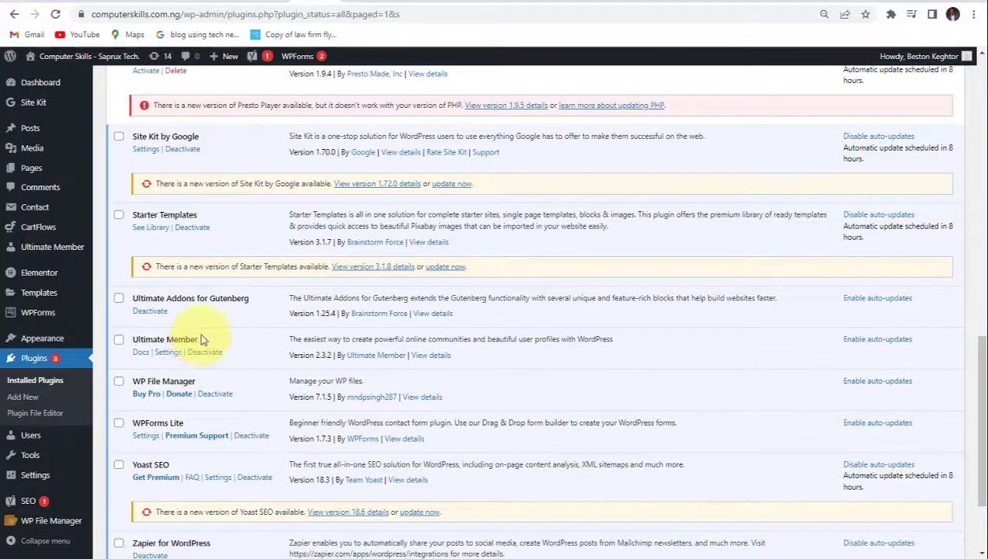
scroll(201, 352, up, 7)
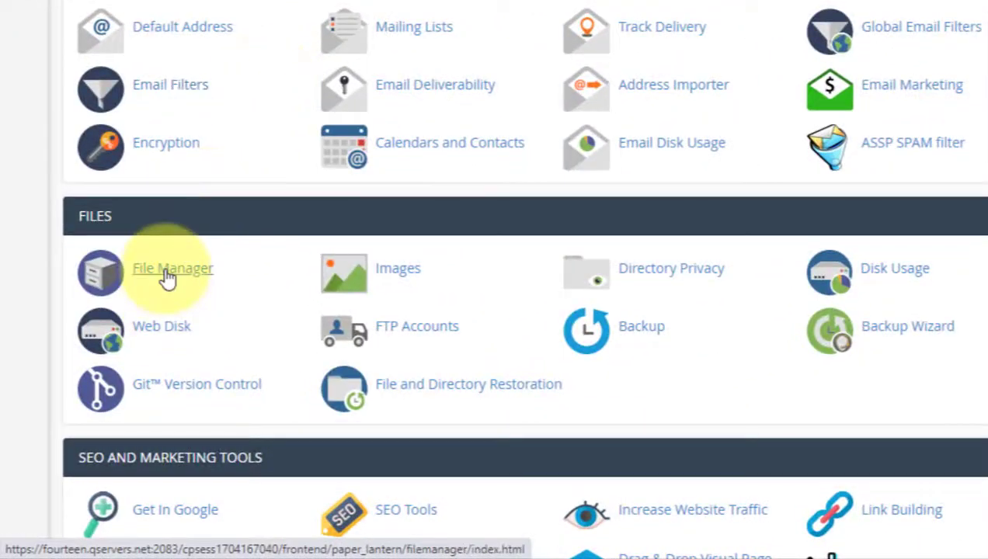
Switch to the cPanel File Manager and open the public_html/wp-content/plugins folder
click(168, 276)
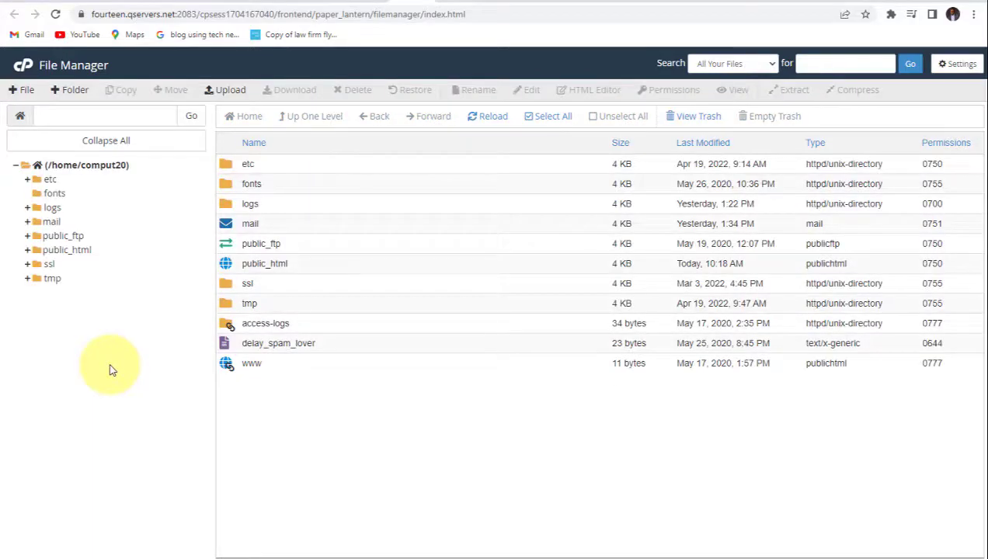
click(298, 265)
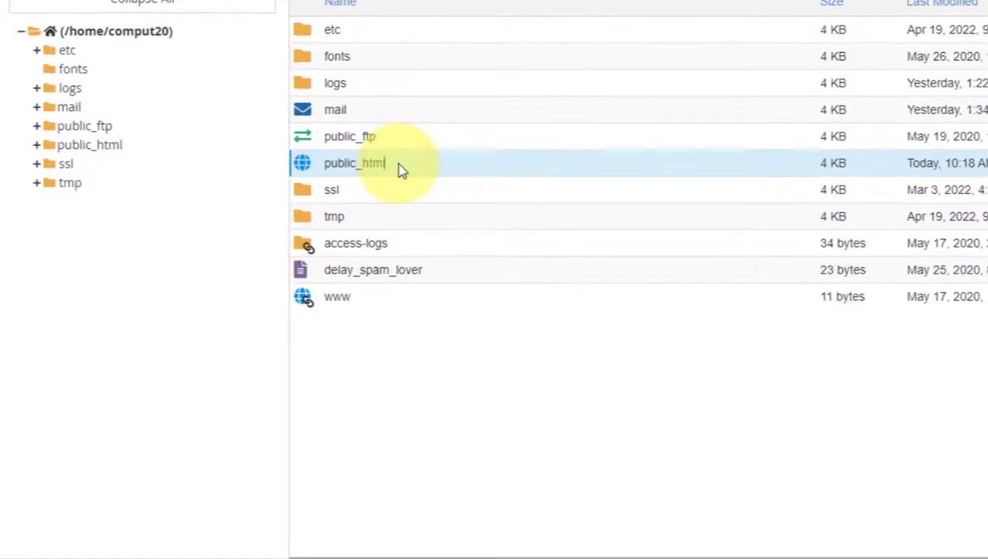
double_click(401, 170)
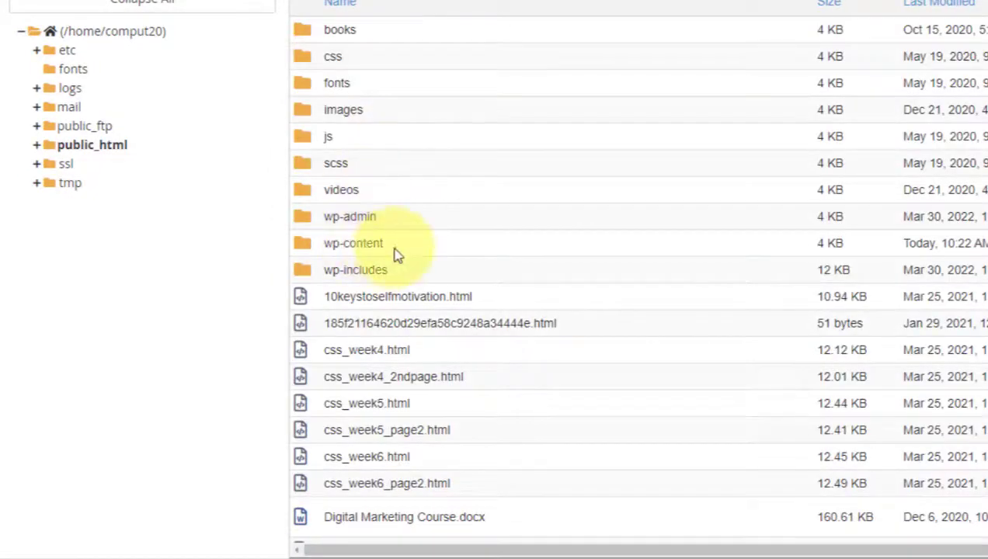
right_click(397, 247)
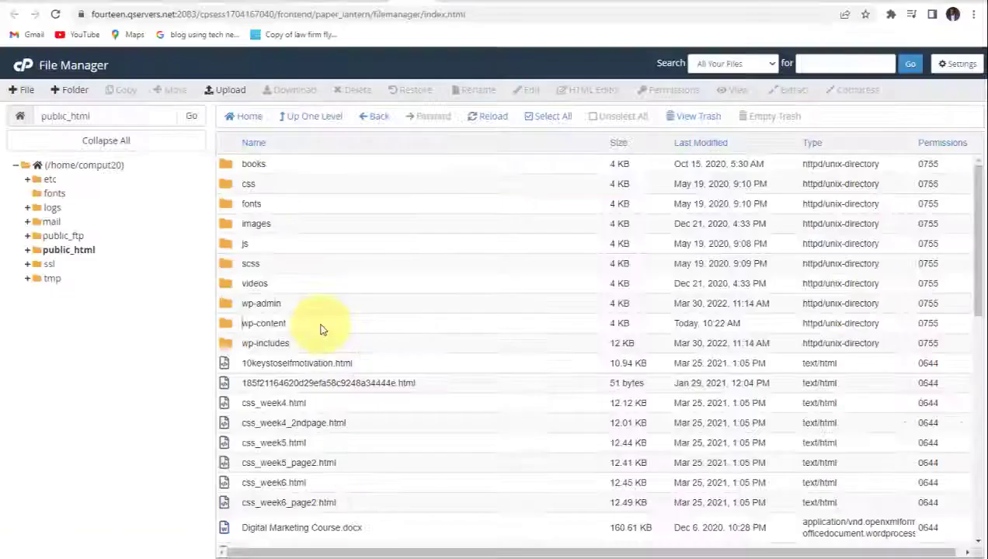
double_click(428, 246)
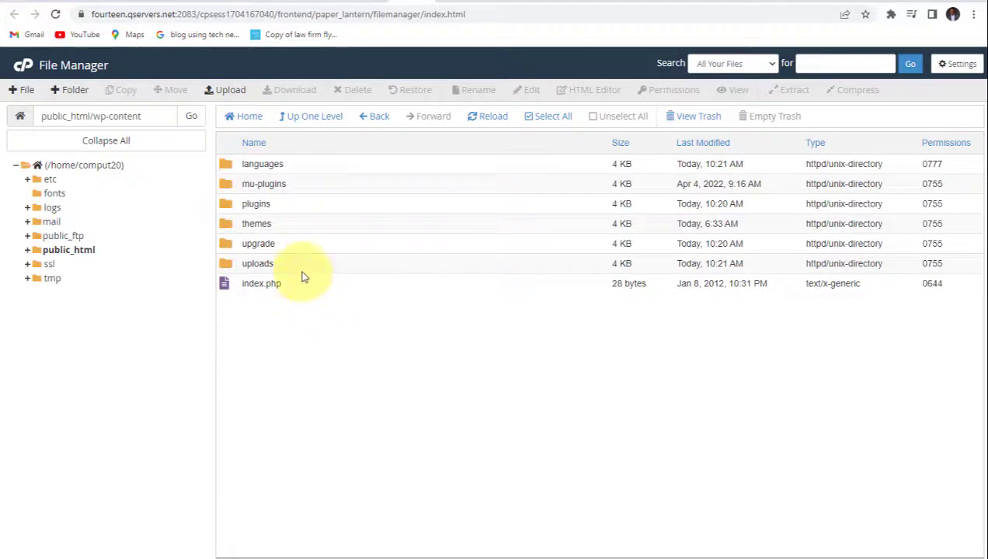
double_click(294, 208)
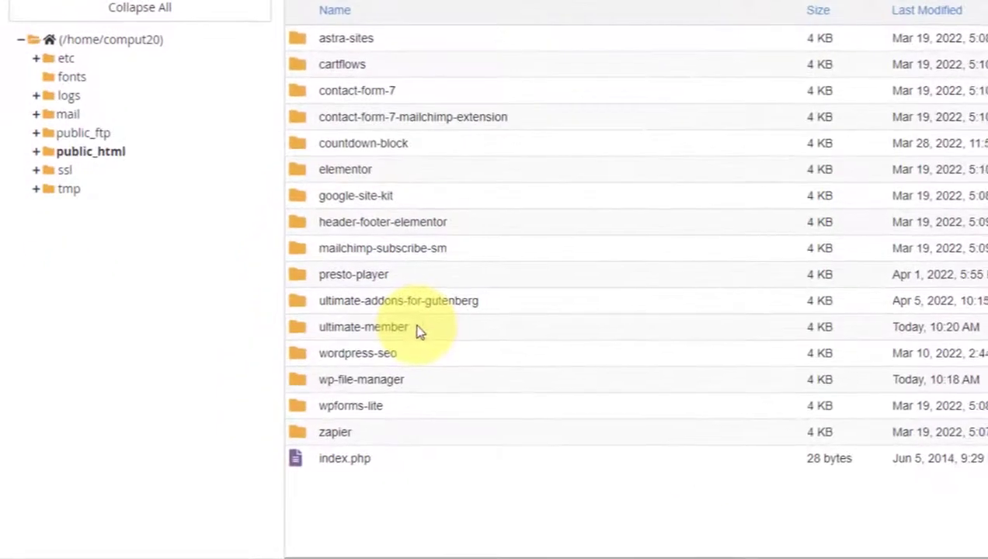
Try to delete the ultimate-member folder from the plugins directory in cPanel
click(317, 386)
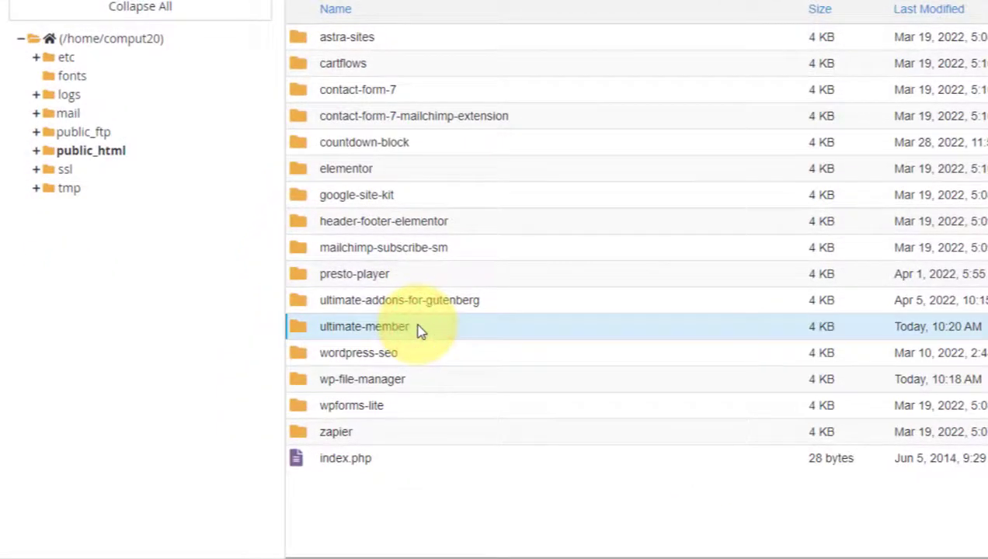
right_click(418, 330)
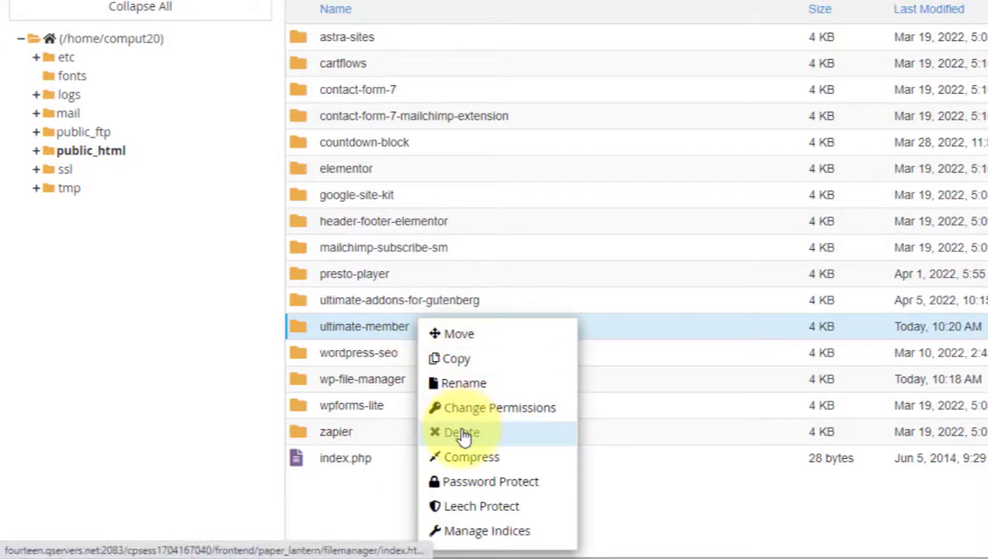
click(372, 515)
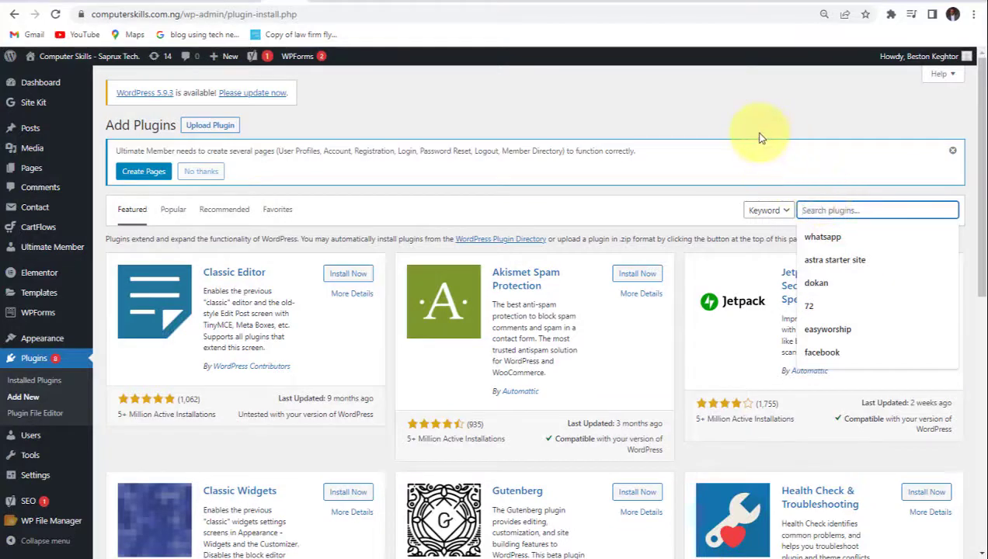